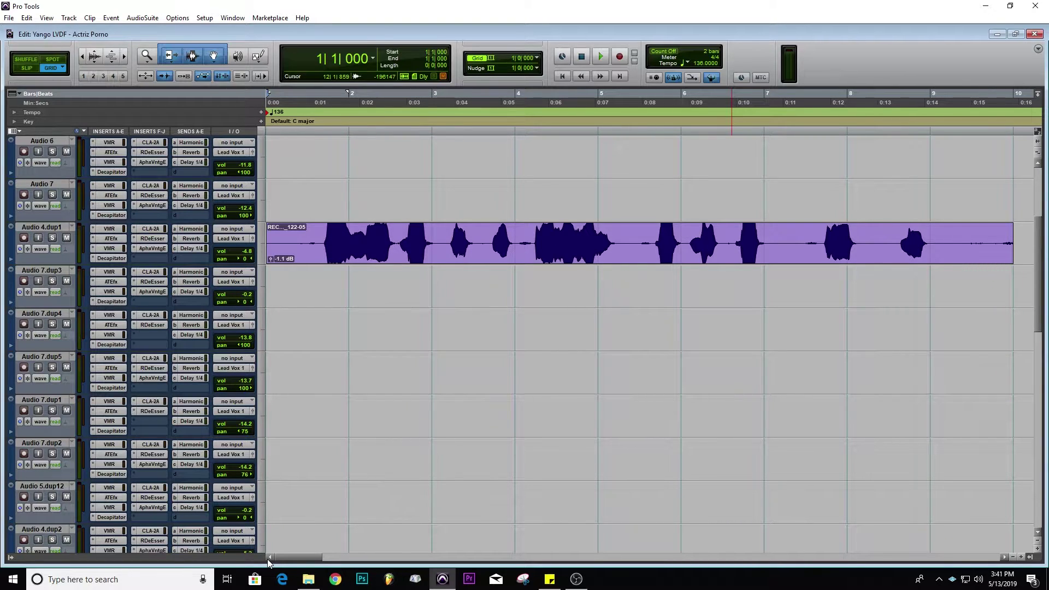
# Select the Audio 4.dup1 clip from bar 9 to its end and enlarge the waveform display to examine the quiet noise
pyautogui.click(399, 255)
pyautogui.click(591, 355)
pyautogui.moveTo(962, 241); pyautogui.dragTo(1023, 236)
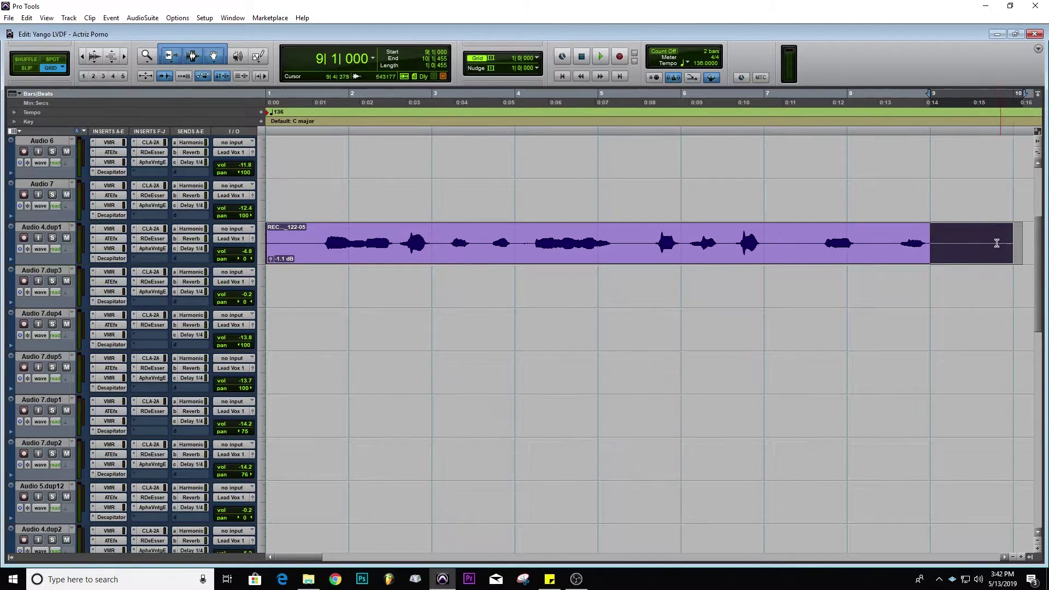
pyautogui.click(94, 55)
pyautogui.click(94, 55)
pyautogui.click(93, 55)
pyautogui.click(94, 56)
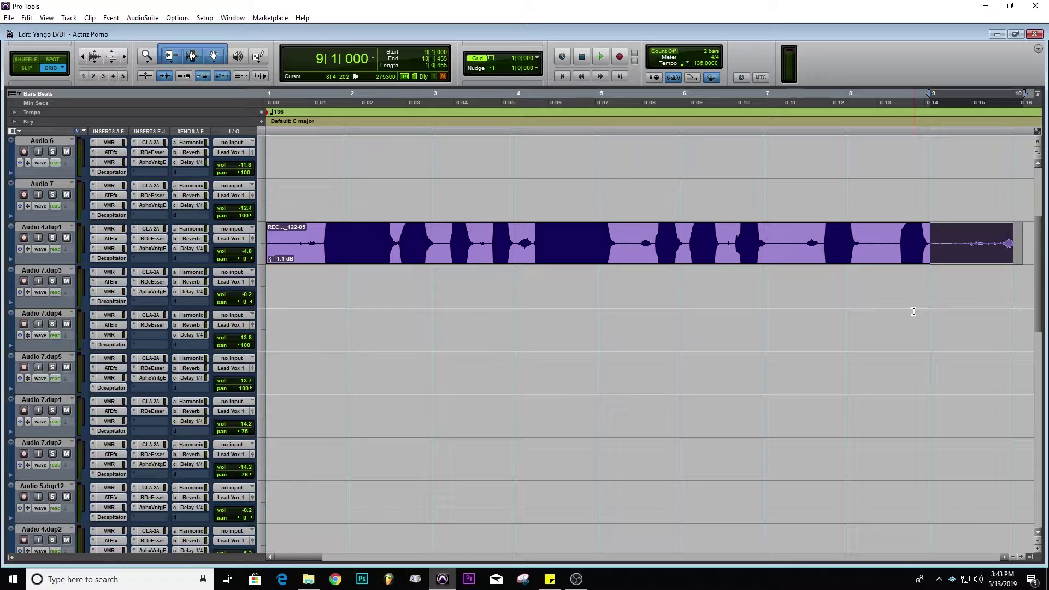
# Open Strip Silence, select the whole Audio 4.dup1 clip and set the Strip Threshold to -40 dB
pyautogui.hotkey('ctrl', 'u')
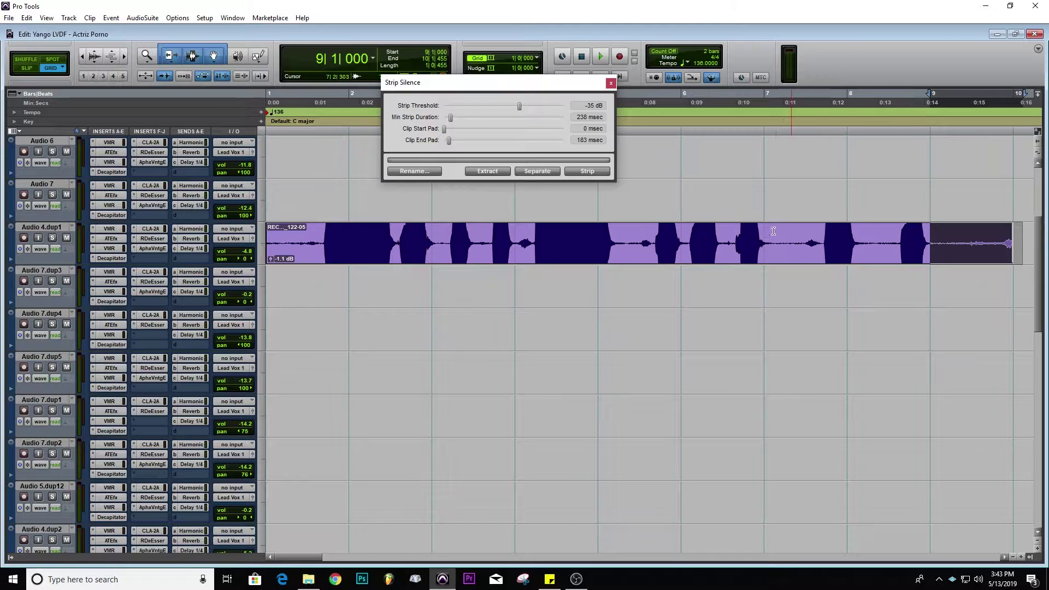
pyautogui.click(746, 264)
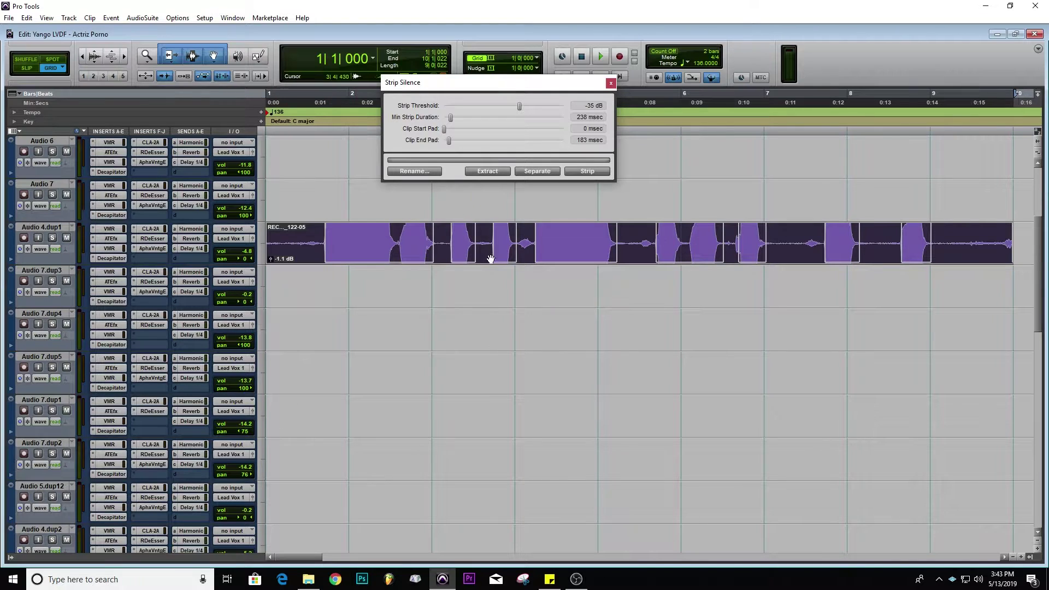
pyautogui.moveTo(518, 110); pyautogui.dragTo(523, 108)
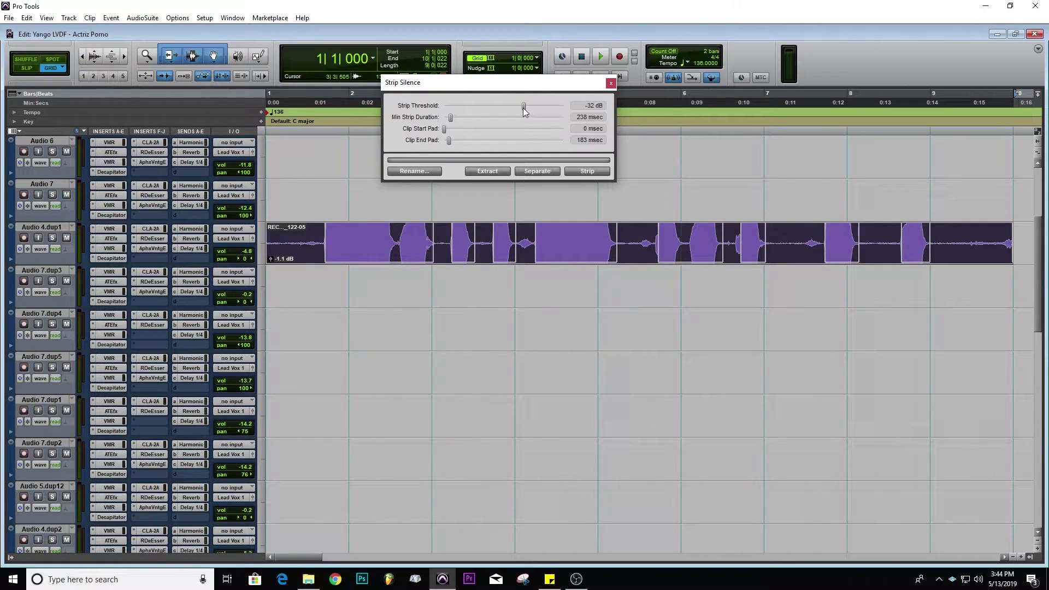
pyautogui.moveTo(524, 112); pyautogui.dragTo(576, 112)
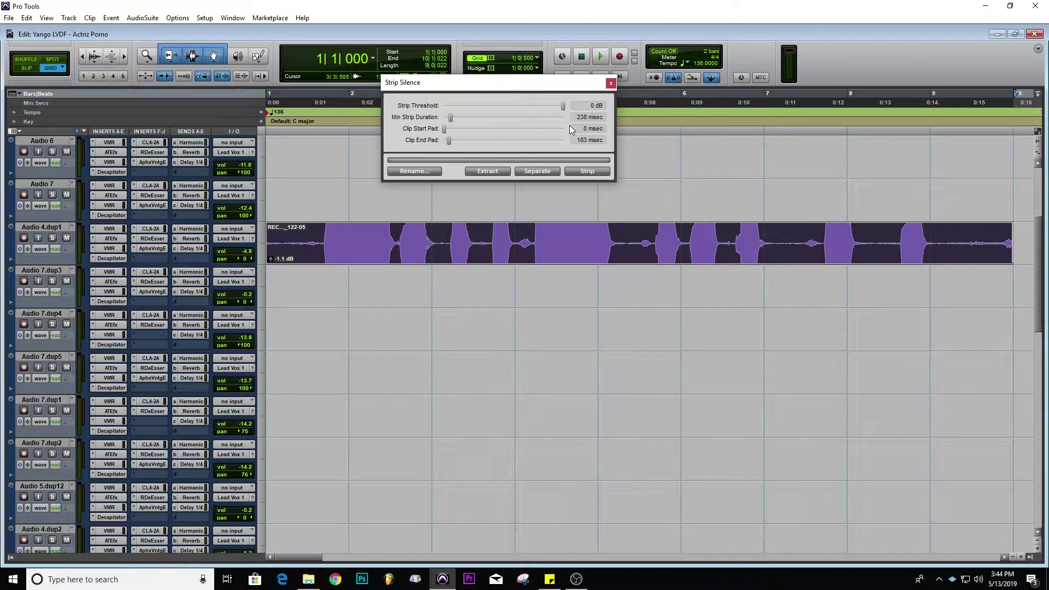
pyautogui.moveTo(563, 106); pyautogui.dragTo(421, 111)
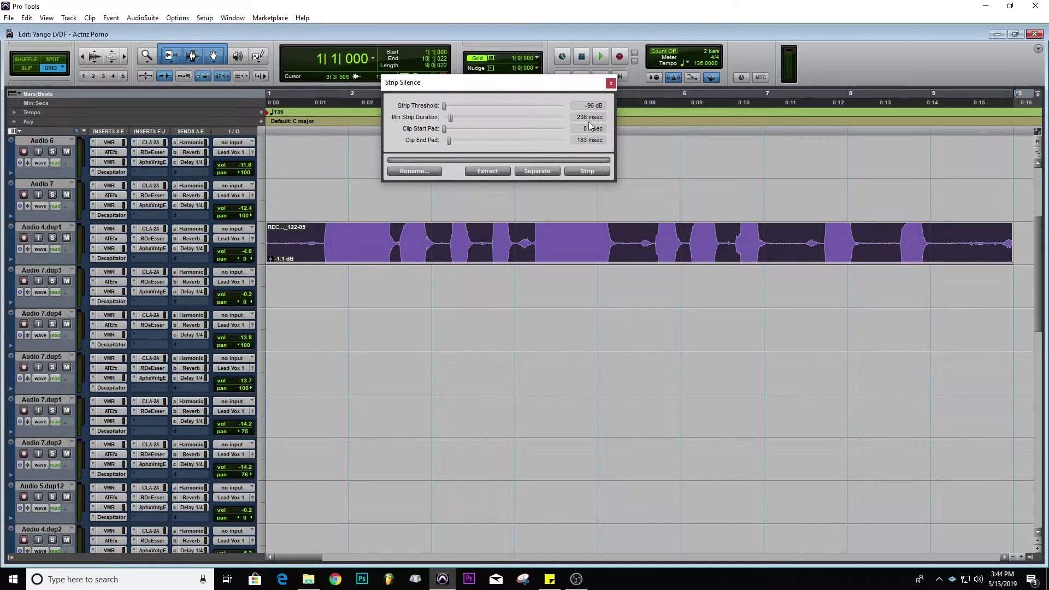
pyautogui.moveTo(471, 111); pyautogui.dragTo(511, 112)
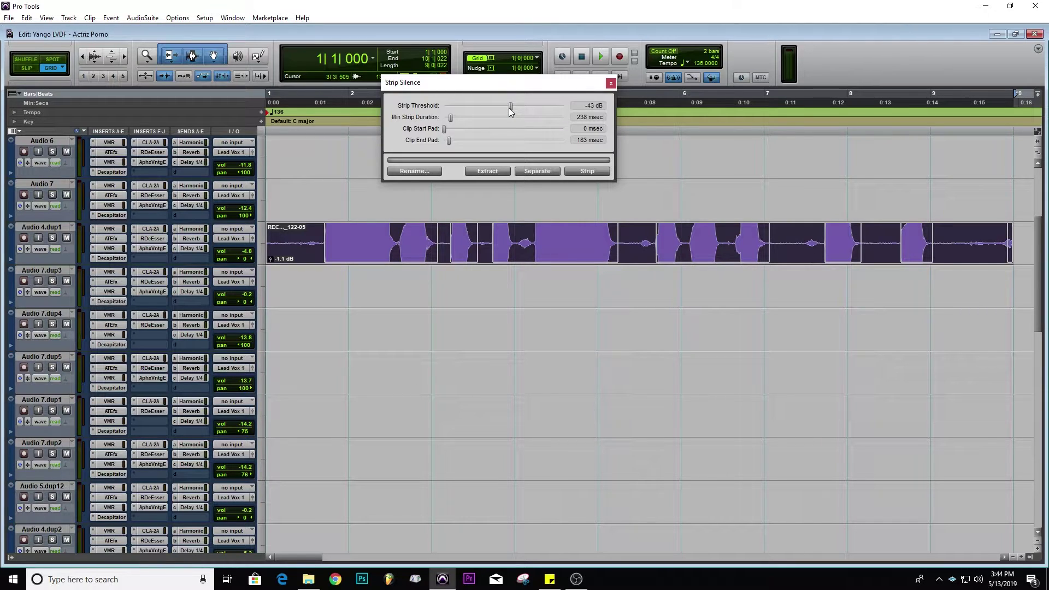
pyautogui.moveTo(509, 109)
pyautogui.mouseDown()
pyautogui.moveTo(500, 109)
pyautogui.moveTo(527, 111)
pyautogui.mouseUp()
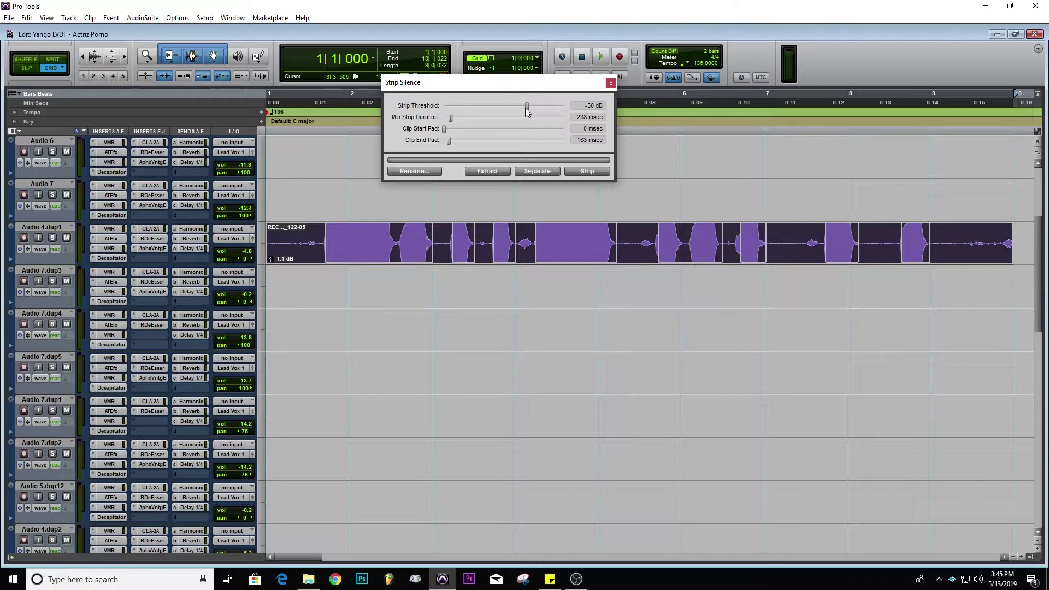
pyautogui.moveTo(527, 107)
pyautogui.mouseDown()
pyautogui.moveTo(487, 108)
pyautogui.moveTo(512, 103)
pyautogui.mouseUp()
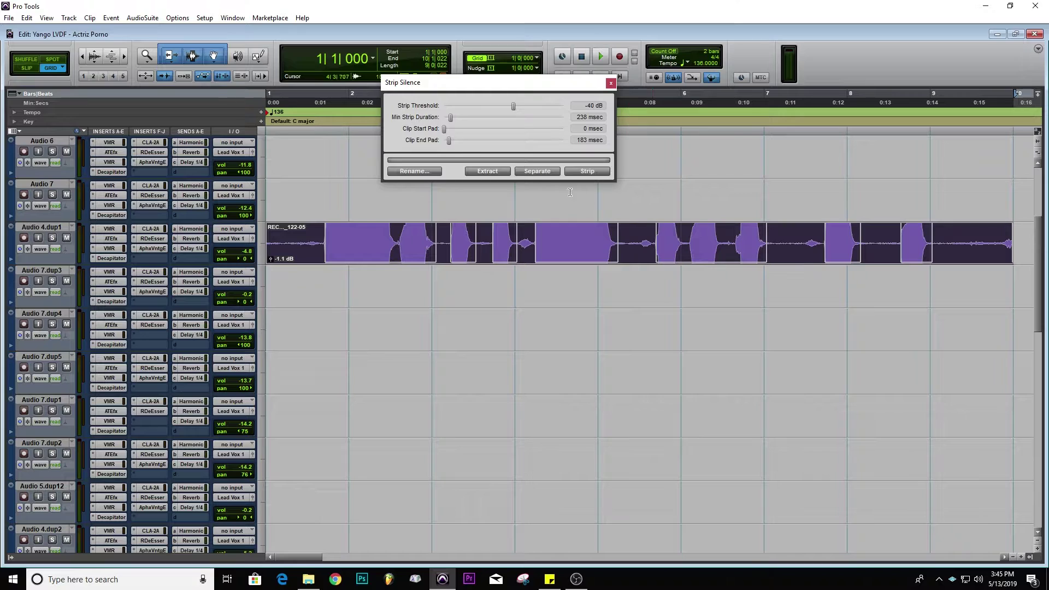
# Set the Min Strip Duration to 164 msec for the selected vocal clip
pyautogui.moveTo(453, 118)
pyautogui.mouseDown()
pyautogui.moveTo(485, 119)
pyautogui.moveTo(442, 122)
pyautogui.mouseUp()
pyautogui.moveTo(443, 118)
pyautogui.mouseDown()
pyautogui.moveTo(516, 119)
pyautogui.moveTo(441, 114)
pyautogui.mouseUp()
pyautogui.moveTo(440, 116); pyautogui.dragTo(446, 116)
pyautogui.moveTo(446, 111)
pyautogui.mouseDown()
pyautogui.moveTo(436, 113)
pyautogui.moveTo(447, 111)
pyautogui.mouseUp()
# Set the Clip Start Pad to 36 msec so each kept phrase begins slightly earlier
pyautogui.moveTo(444, 130)
pyautogui.mouseDown()
pyautogui.moveTo(454, 129)
pyautogui.moveTo(441, 126)
pyautogui.mouseUp()
pyautogui.moveTo(445, 134); pyautogui.dragTo(445, 131)
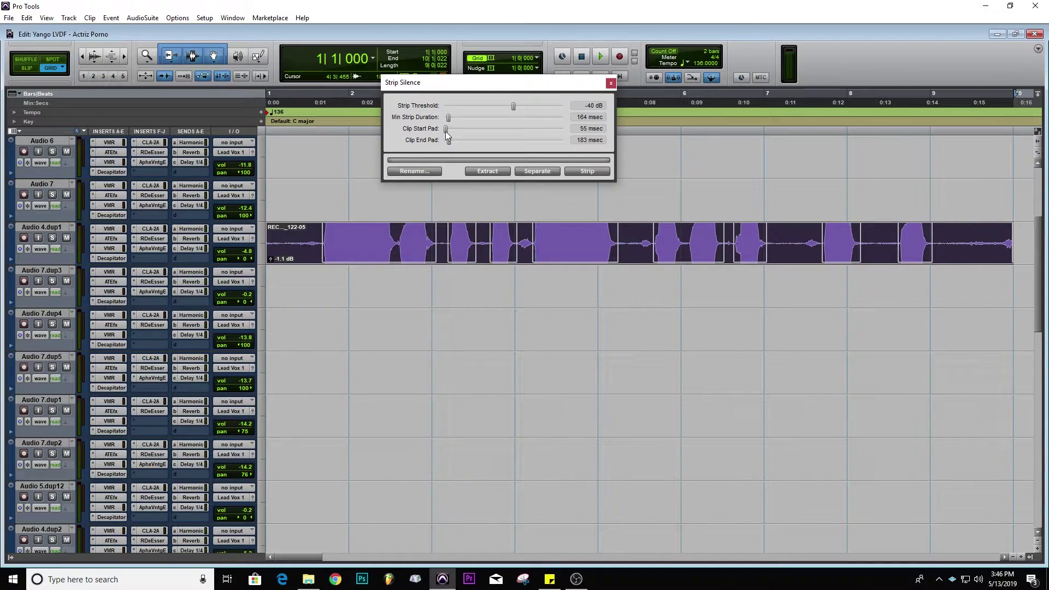
pyautogui.moveTo(444, 131); pyautogui.dragTo(445, 131)
pyautogui.moveTo(445, 131); pyautogui.dragTo(437, 136)
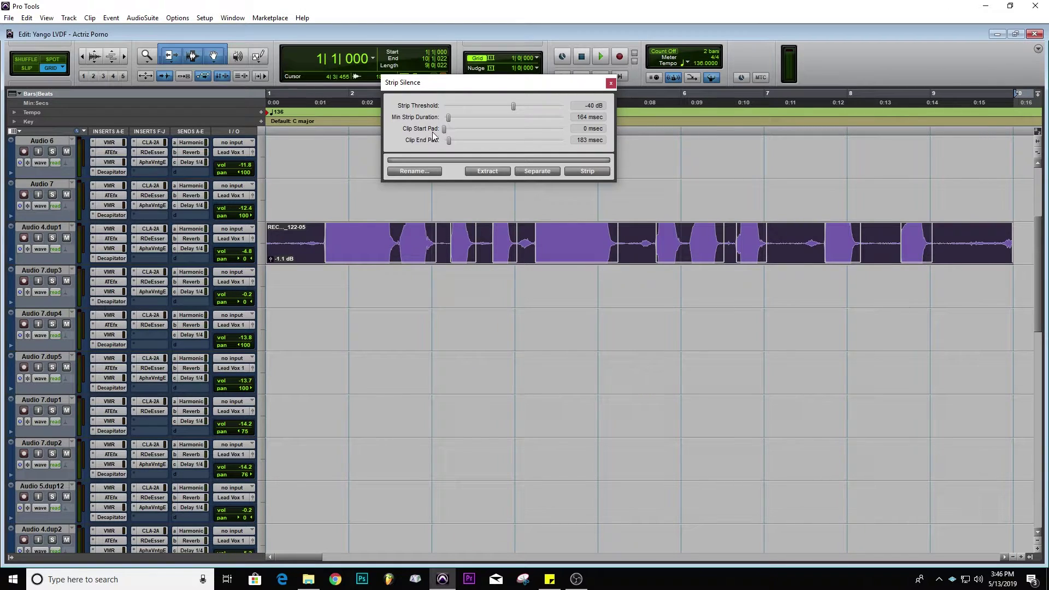
pyautogui.moveTo(444, 129); pyautogui.dragTo(445, 130)
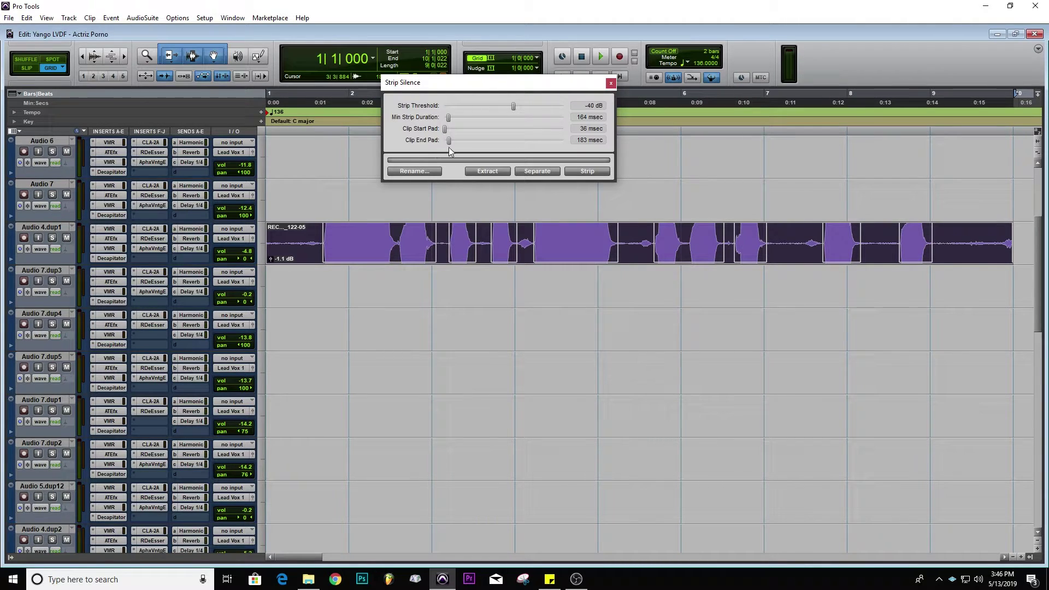
# Set the Clip End Pad to 165 msec to preserve the tails of the vocal phrases
pyautogui.moveTo(450, 140); pyautogui.dragTo(449, 140)
pyautogui.moveTo(449, 140); pyautogui.dragTo(439, 139)
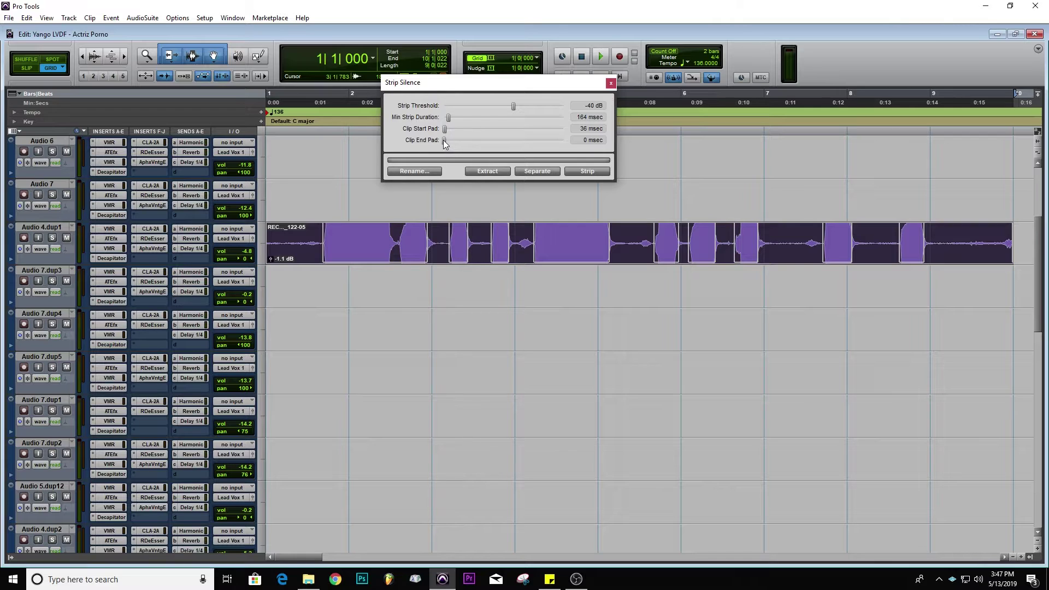
pyautogui.moveTo(441, 140); pyautogui.dragTo(447, 142)
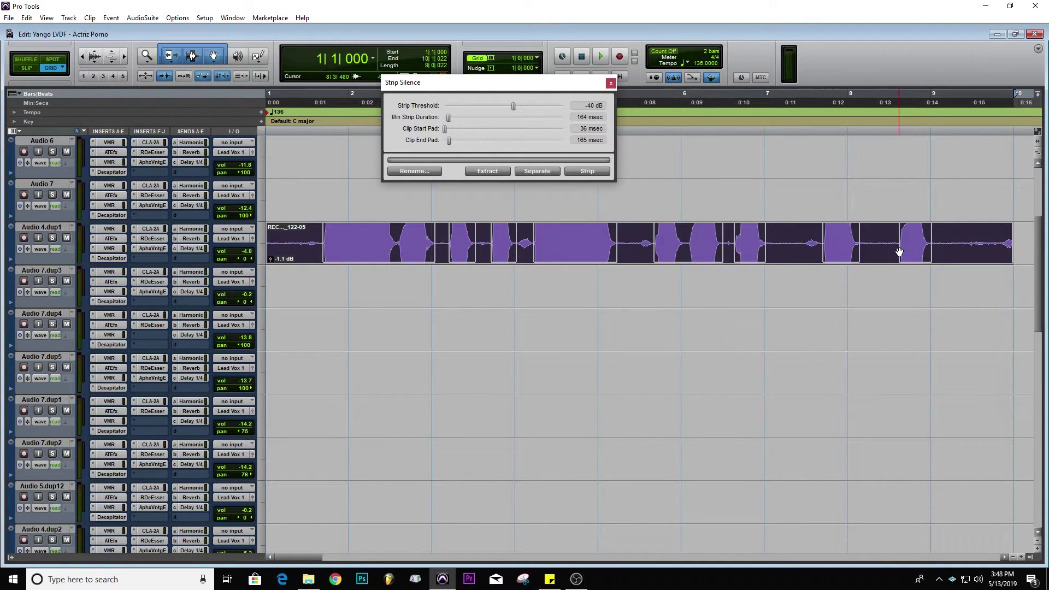
# Try the Separate and Extract operations of Strip Silence on the selected clip, undoing each one
pyautogui.click(534, 171)
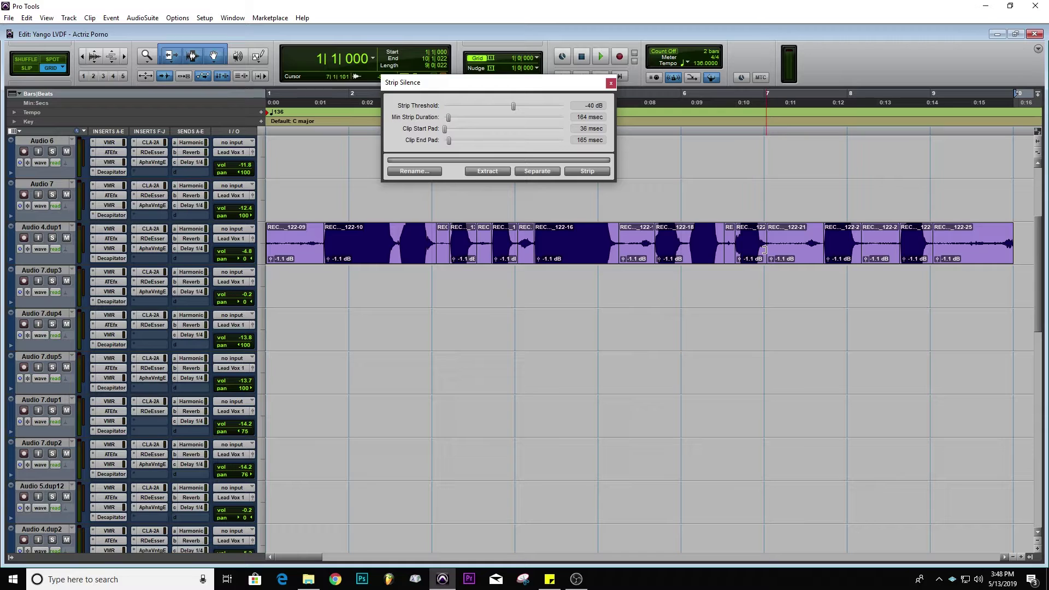
pyautogui.hotkey('ctrl', 'z')
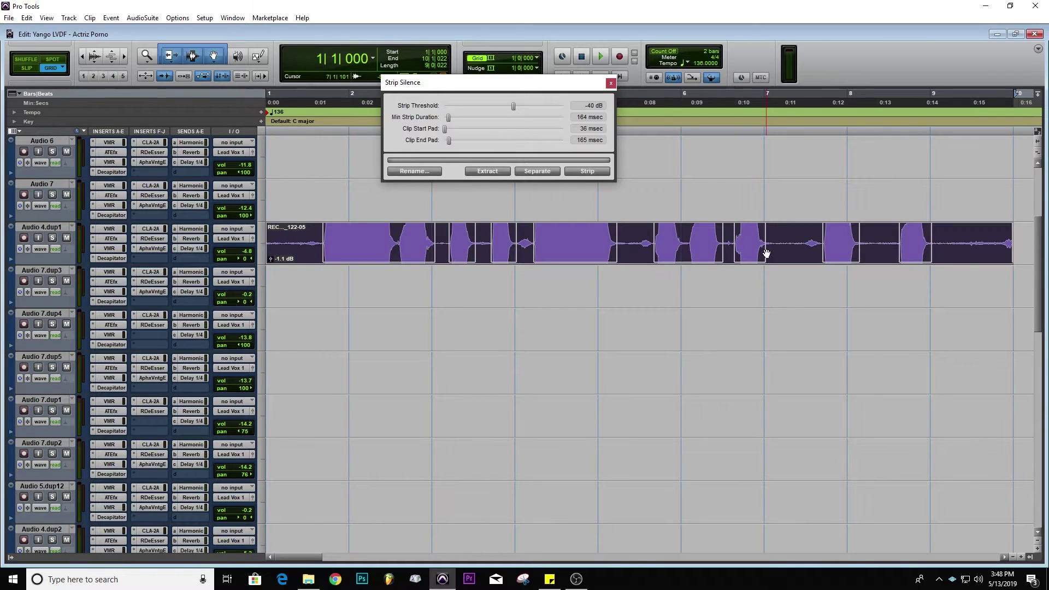
pyautogui.click(489, 172)
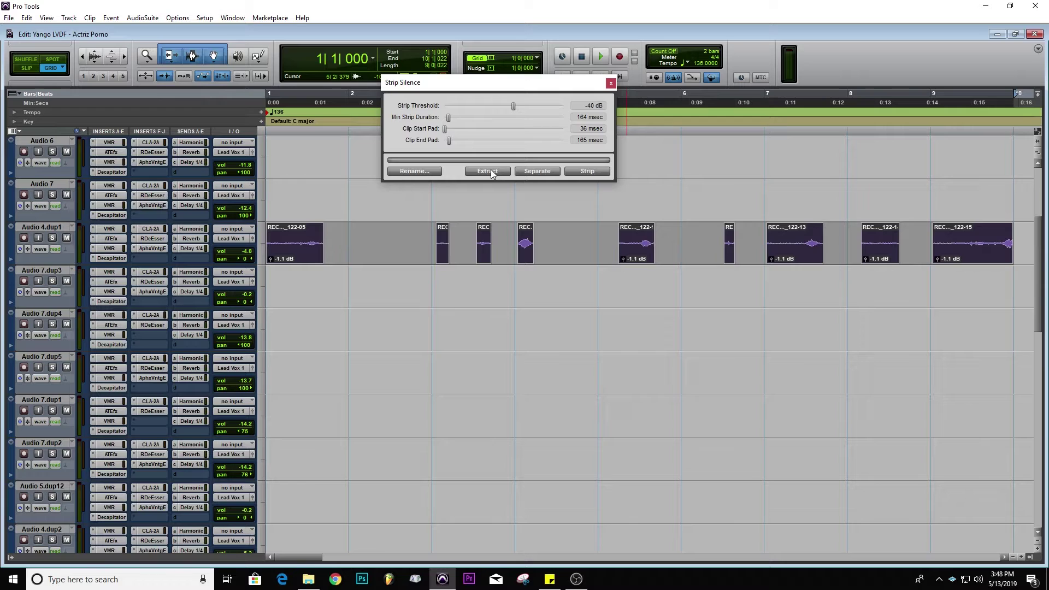
pyautogui.hotkey('ctrl', 'z')
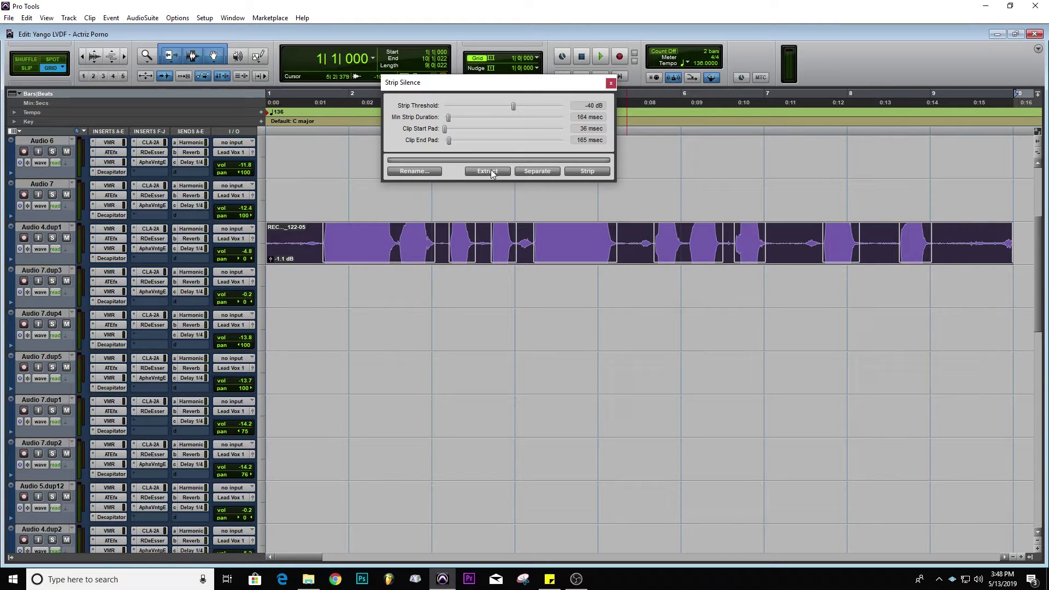
# Strip the silent sections from the Audio 4.dup1 clip and clear the selection
pyautogui.click(588, 171)
pyautogui.click(789, 178)
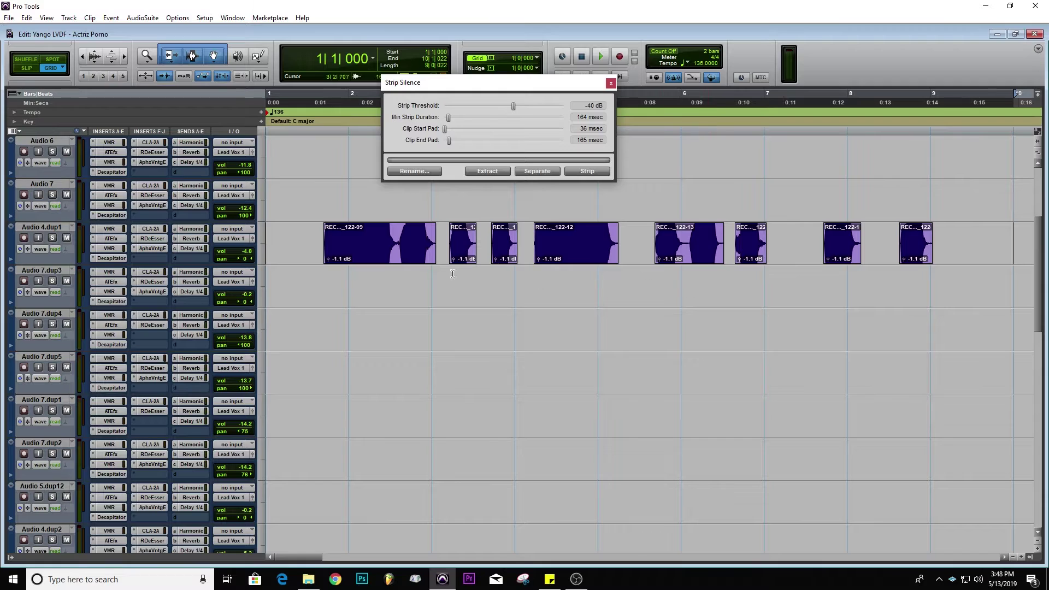
pyautogui.click(311, 238)
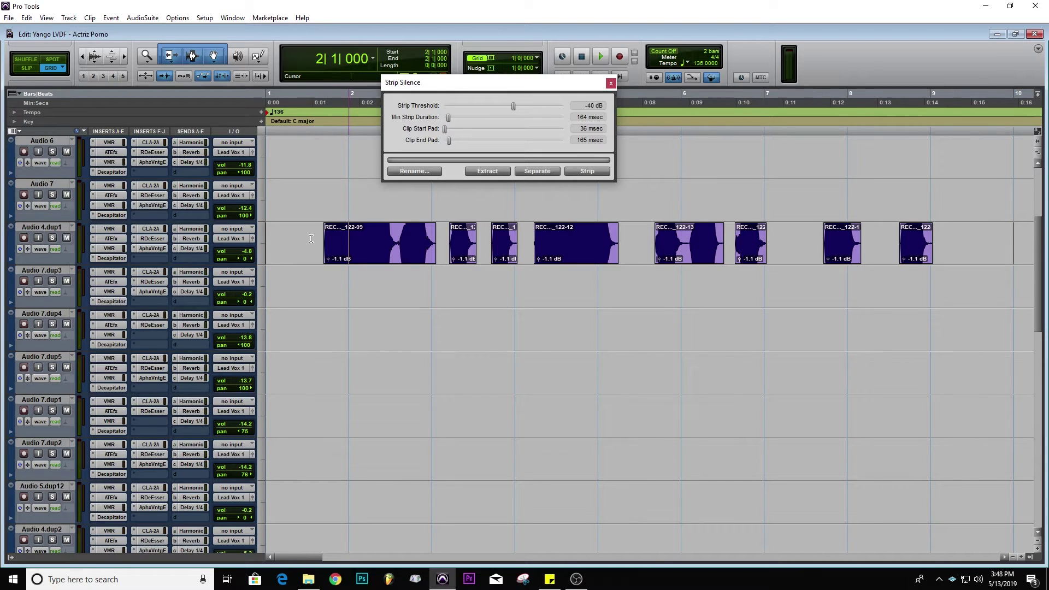
# Select all the stripped clips on Audio 4.dup1 and apply 10 ms batch fade-ins and fade-outs with standard shapes and equal gain
pyautogui.moveTo(311, 239); pyautogui.dragTo(967, 239)
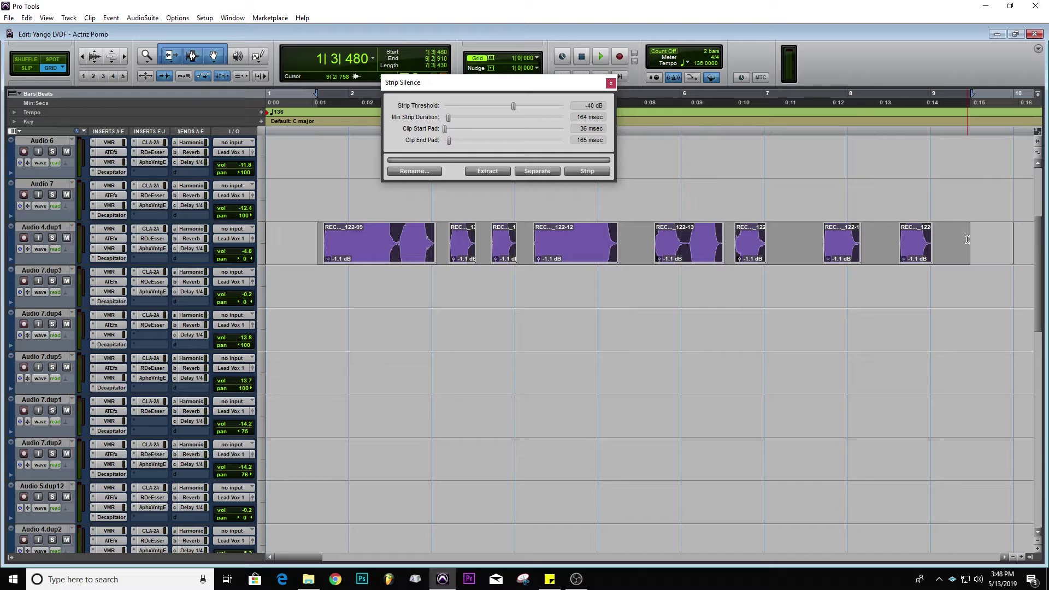
pyautogui.hotkey('ctrl', 'f')
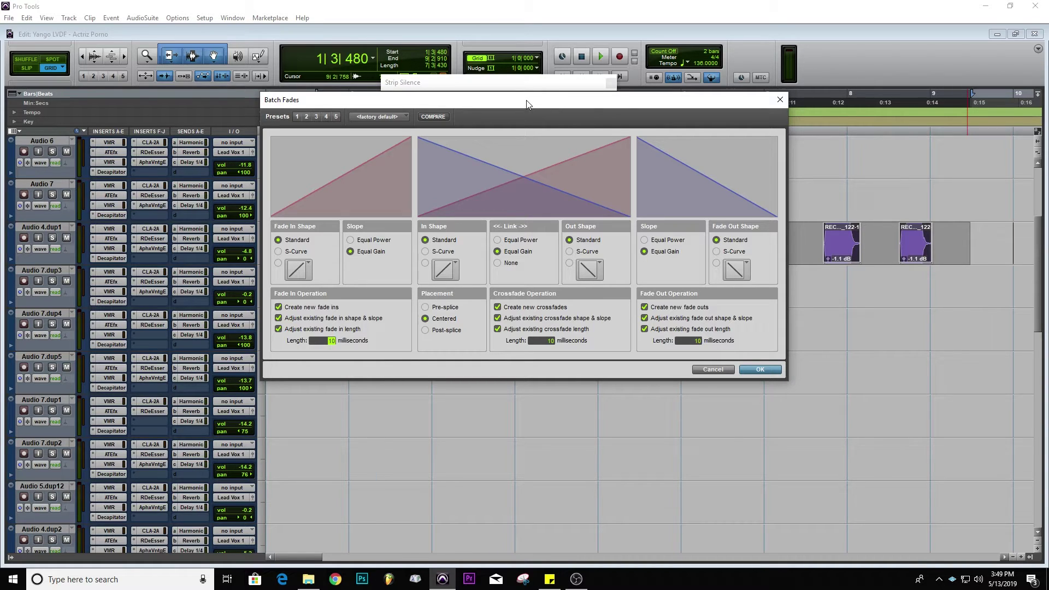
pyautogui.moveTo(528, 104); pyautogui.dragTo(549, 119)
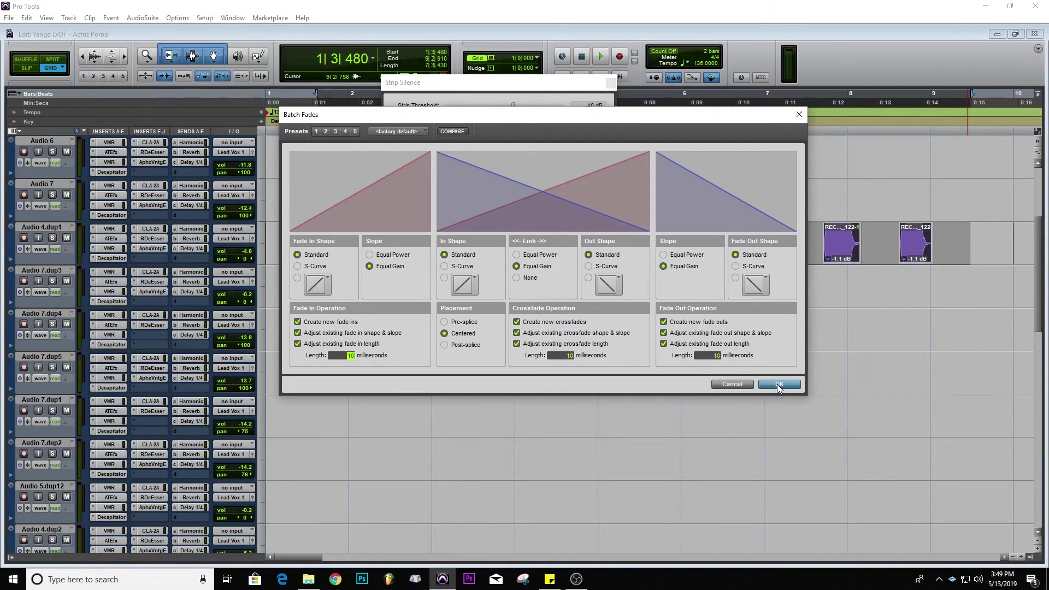
pyautogui.click(778, 384)
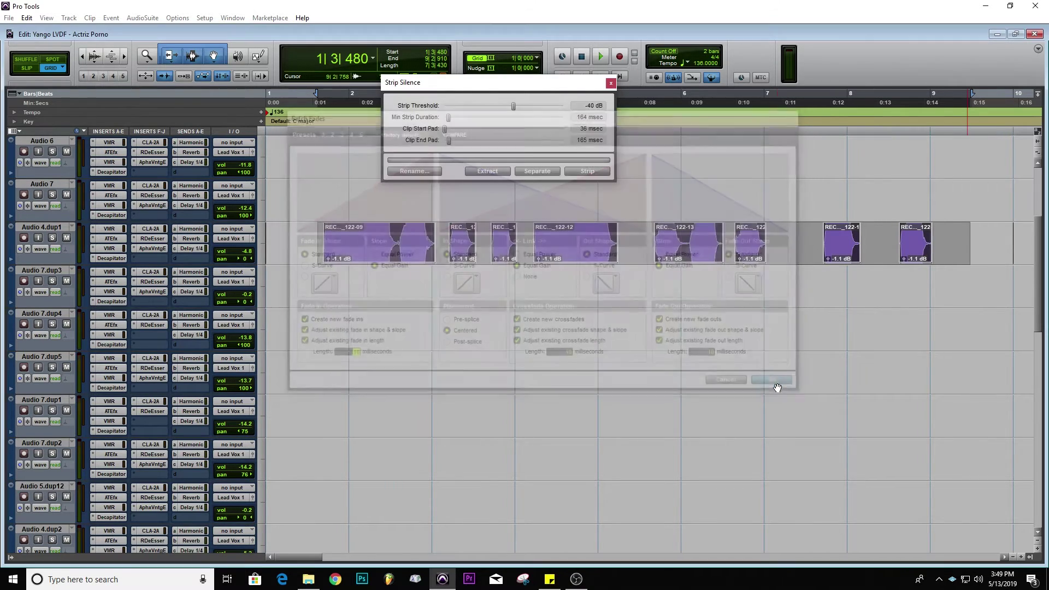
pyautogui.click(843, 283)
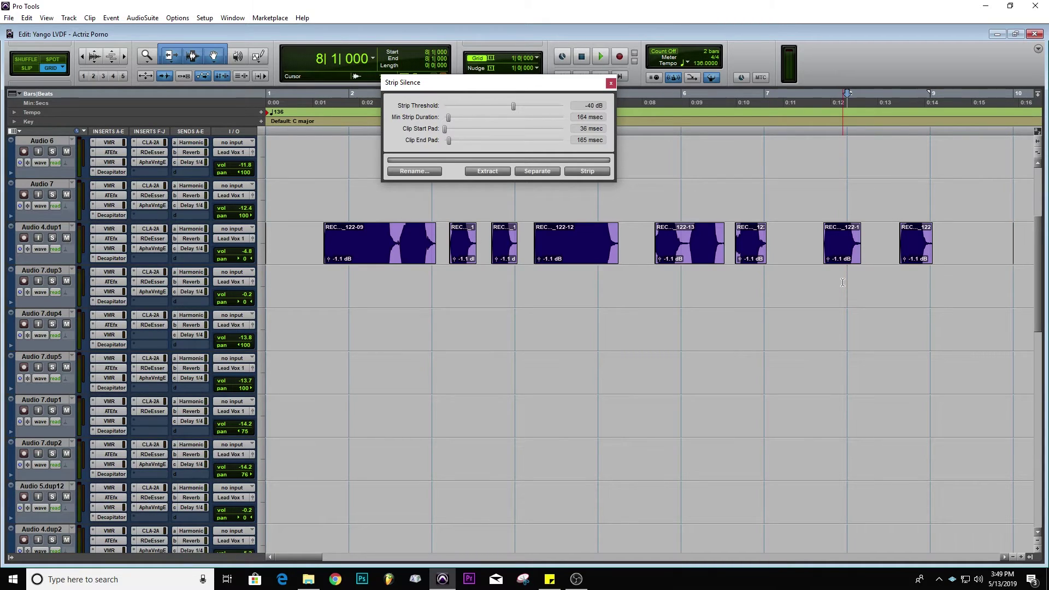